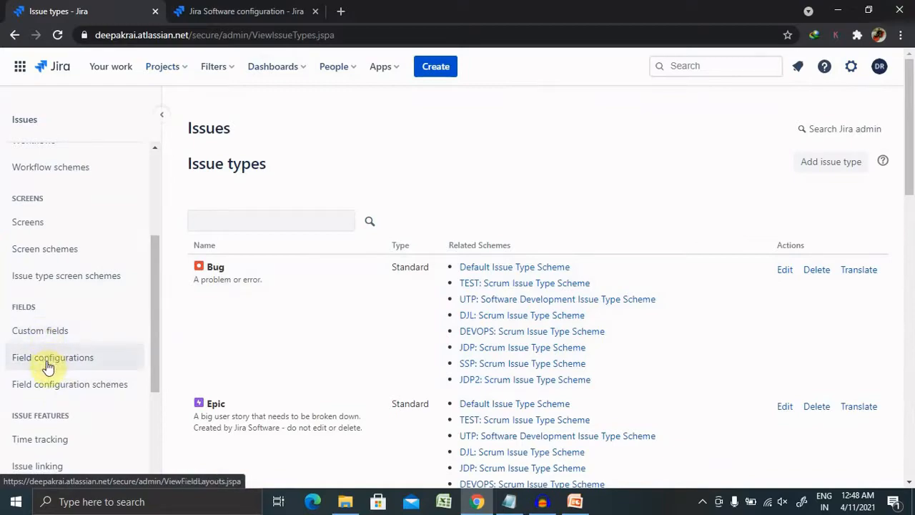
Look over the existing field configurations and open the list of custom fields.
click(48, 364)
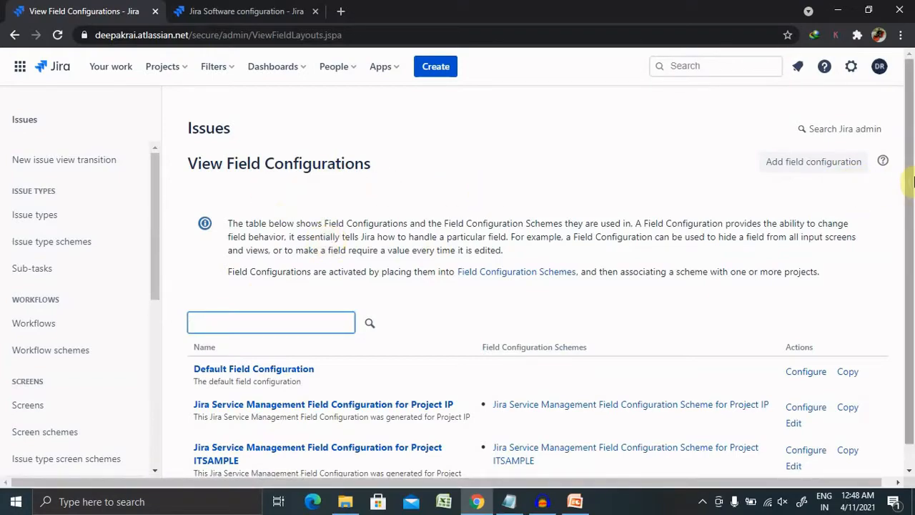
drag(912, 181, 912, 224)
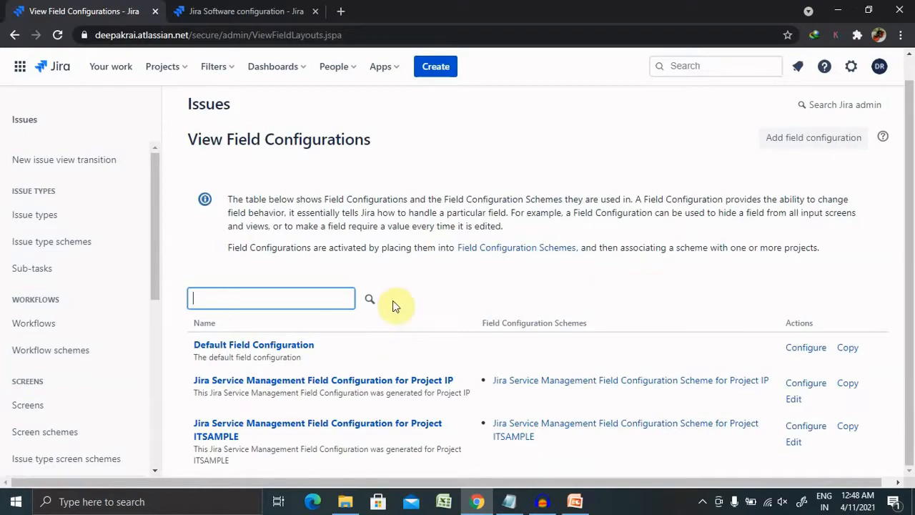
click(157, 263)
drag(157, 262, 163, 341)
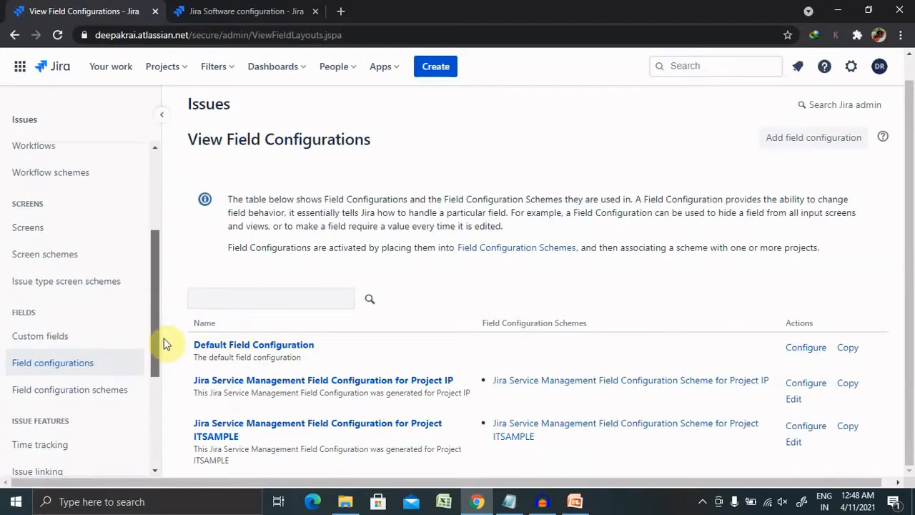
click(85, 328)
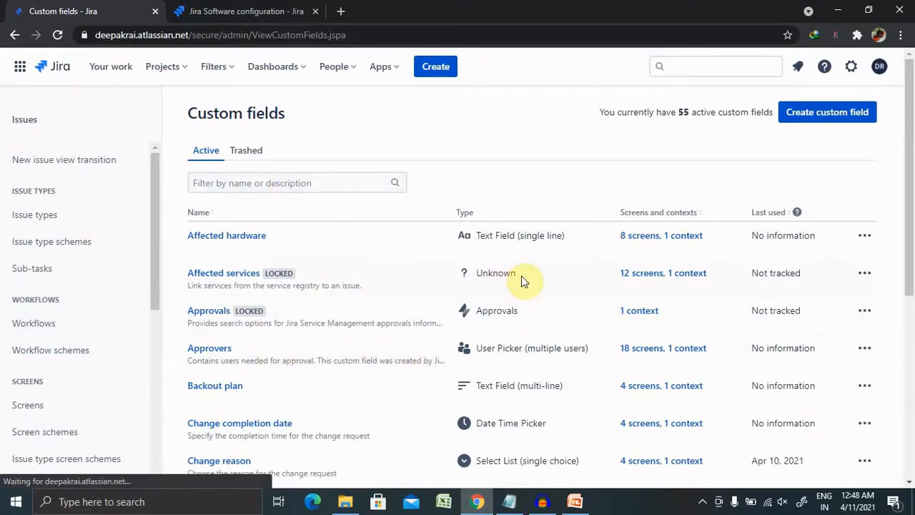
Rename the Affected hardware custom field to "Affected hardware 2", give it the description "Test", and save the changes.
click(864, 236)
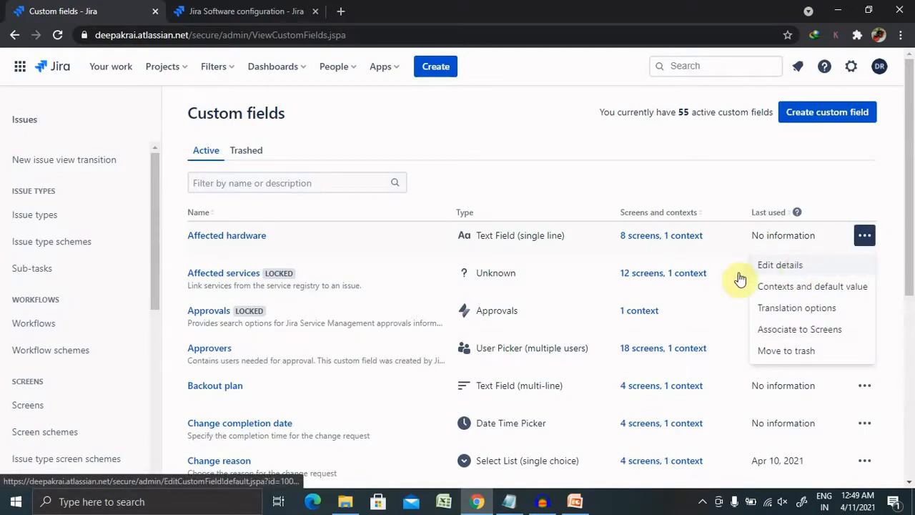
click(787, 271)
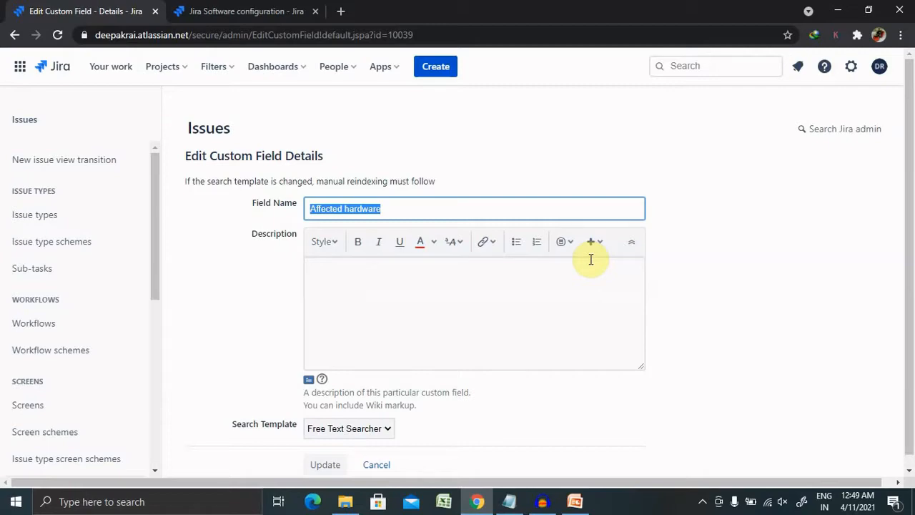
click(461, 205)
text(2)
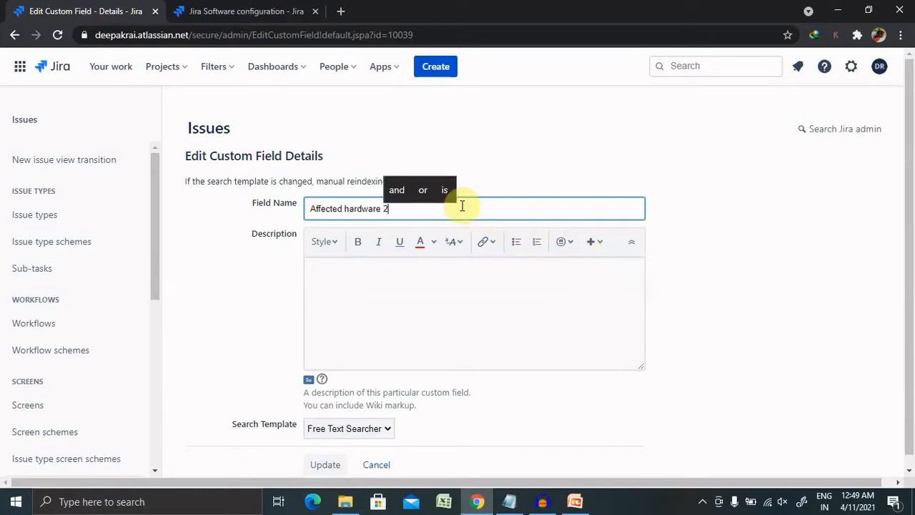
click(386, 310)
text(T)
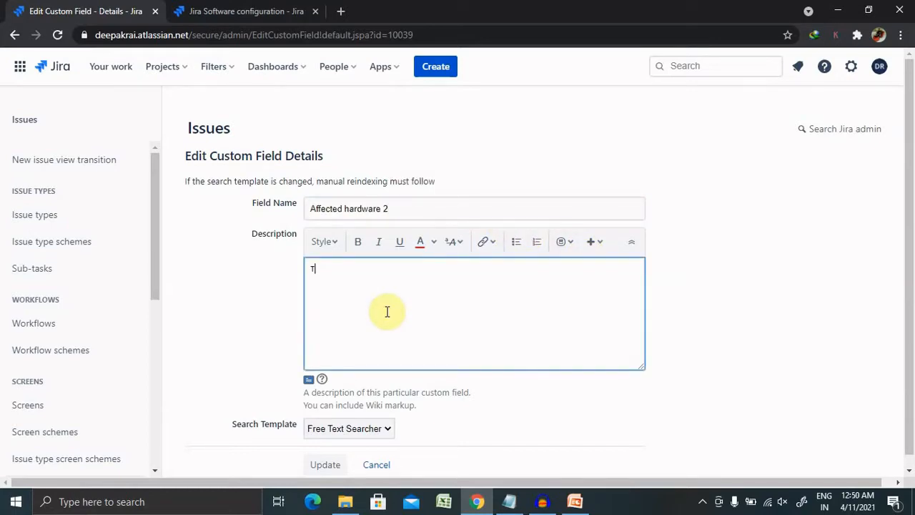
text(est)
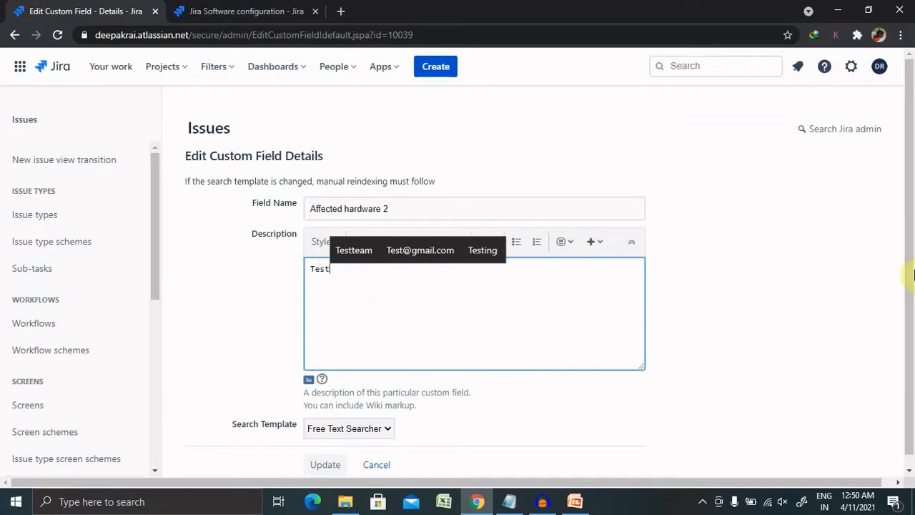
scroll(913, 275, down, 1)
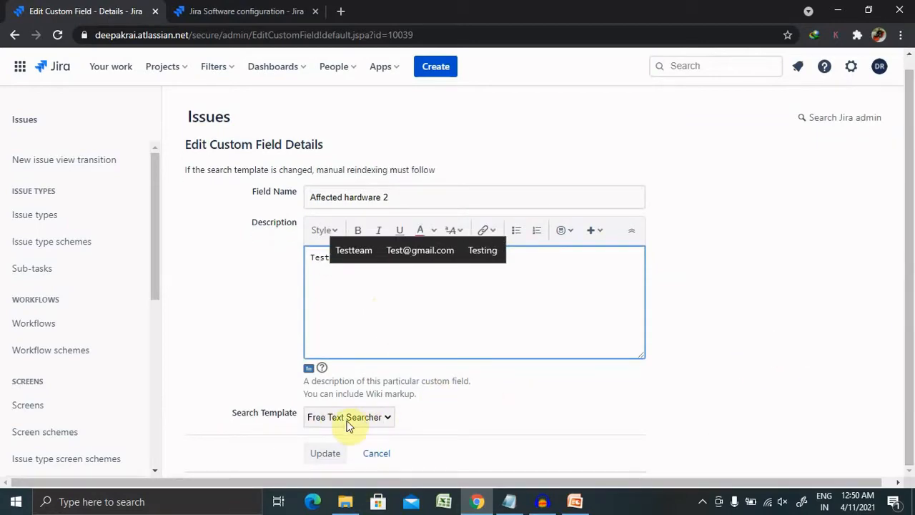
click(327, 461)
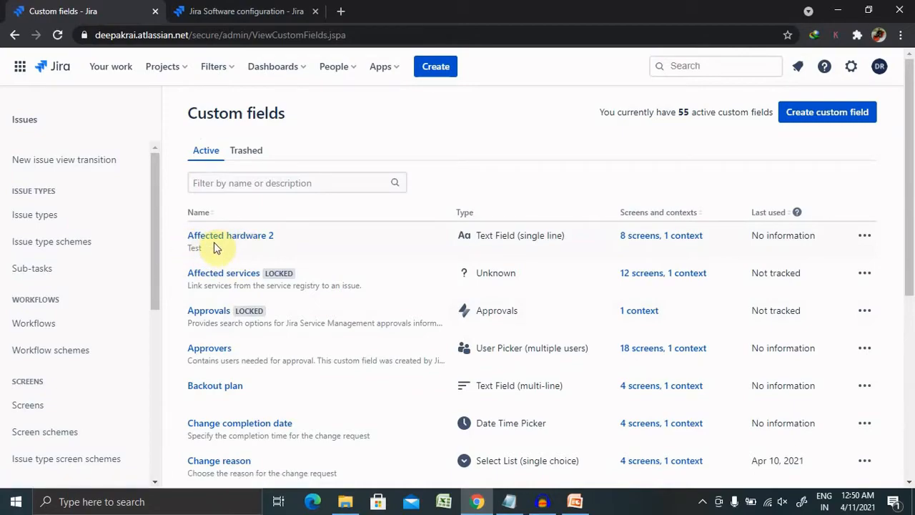
Clear the custom field's description, restore its name to "Affected hardware", and save the changes.
click(873, 237)
click(787, 265)
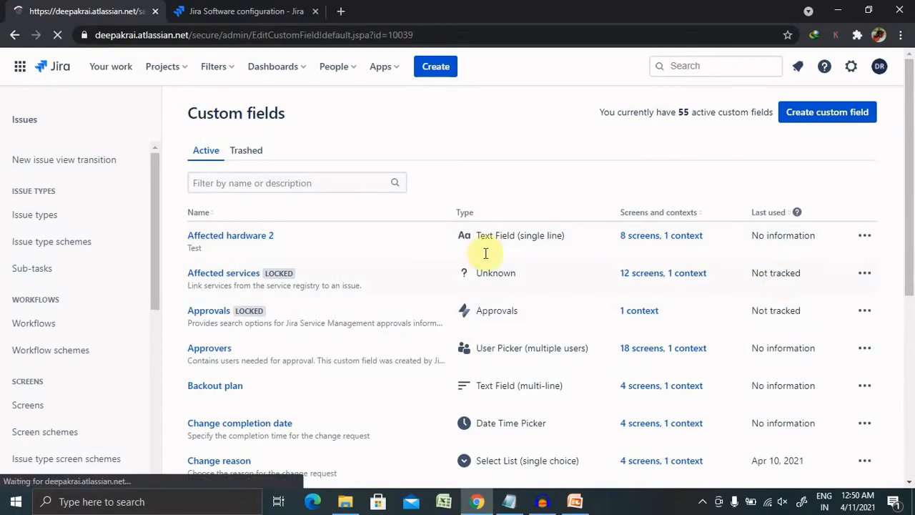
click(354, 243)
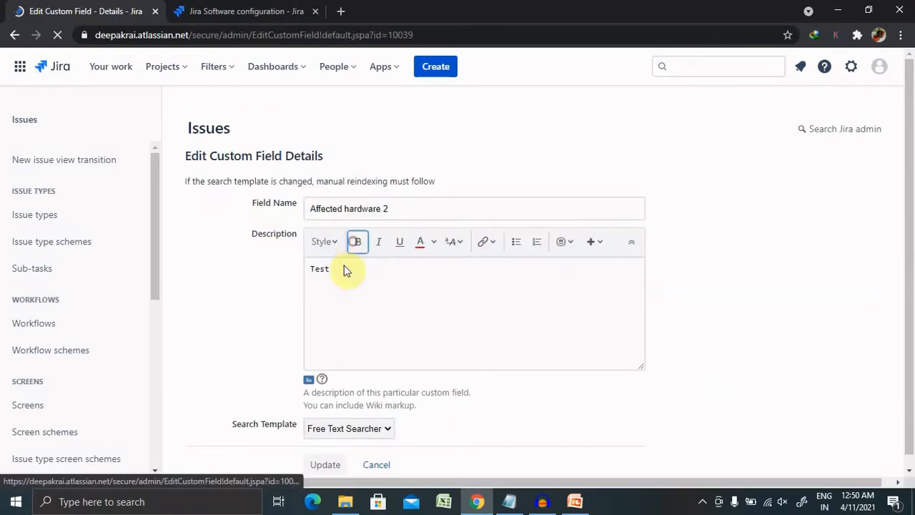
drag(329, 269, 276, 271)
key(BackSpace)
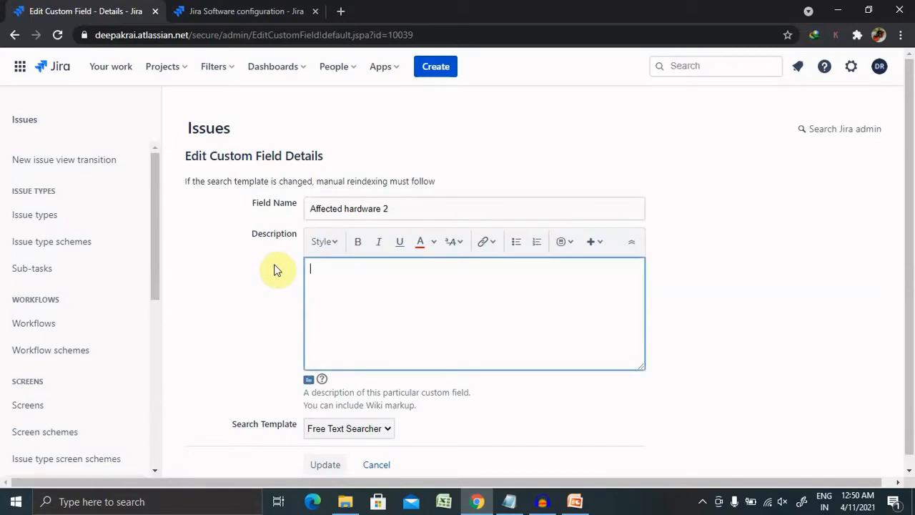
click(406, 208)
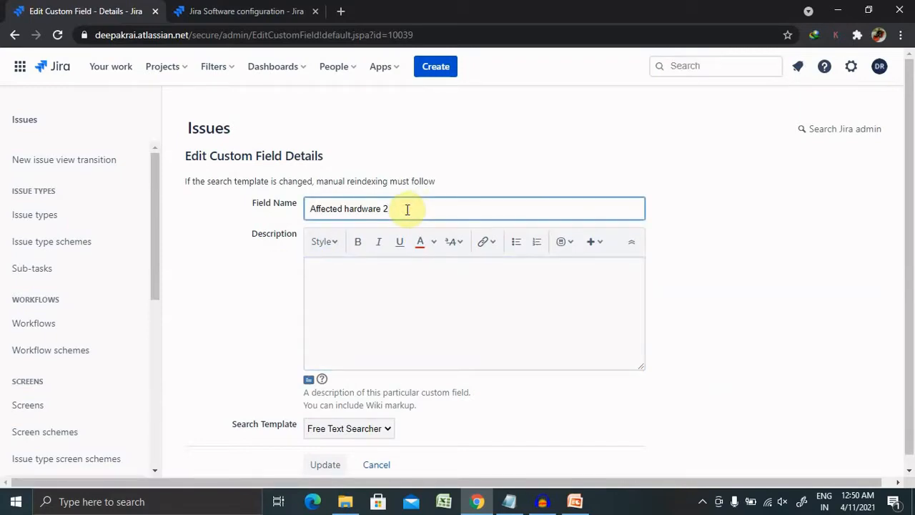
key(BackSpace)
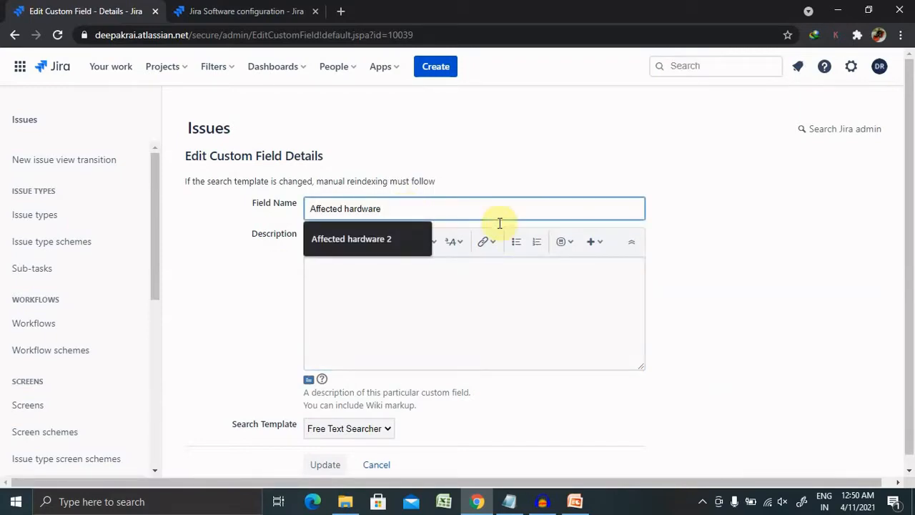
scroll(884, 311, down, 1)
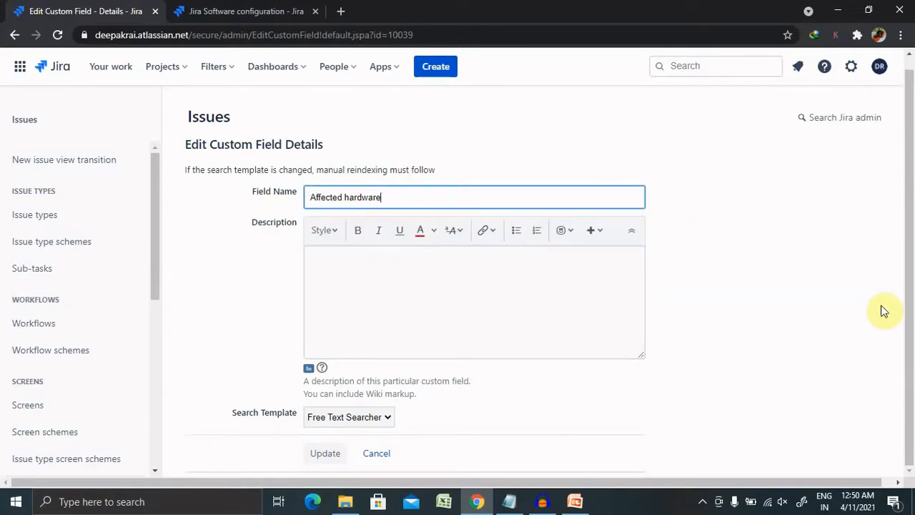
click(325, 456)
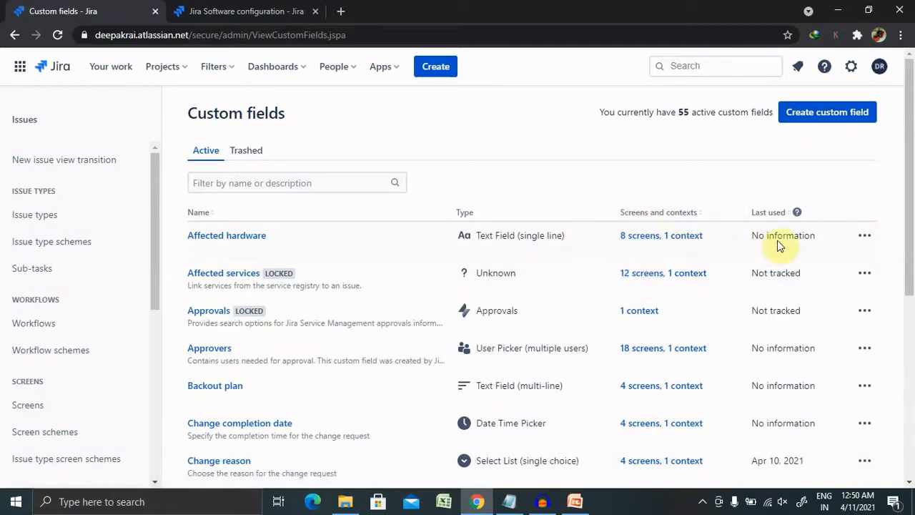
Examine the context settings of the Affected hardware field, including issue types and projects, and leave without modifying them.
click(864, 237)
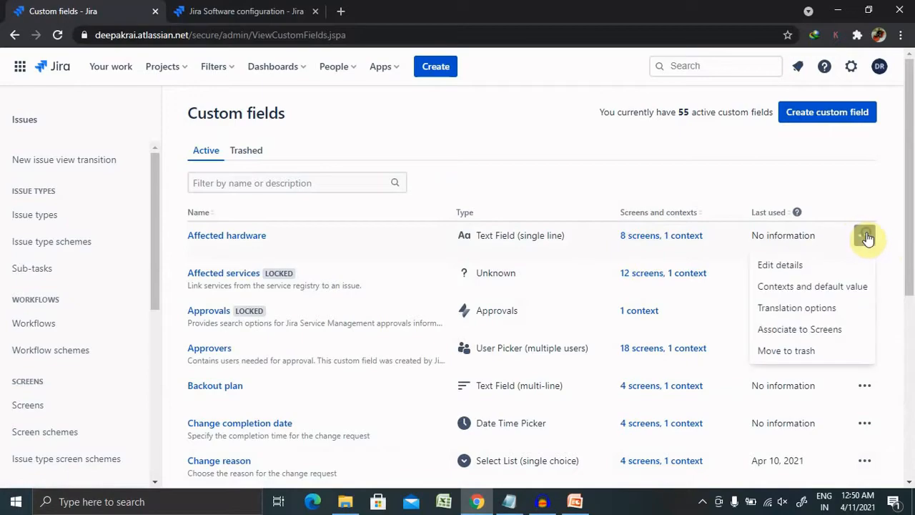
click(818, 290)
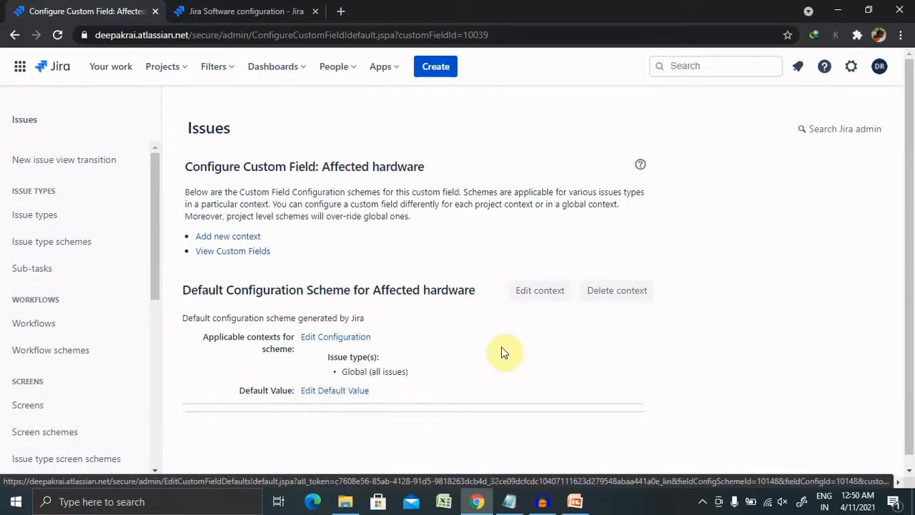
click(561, 289)
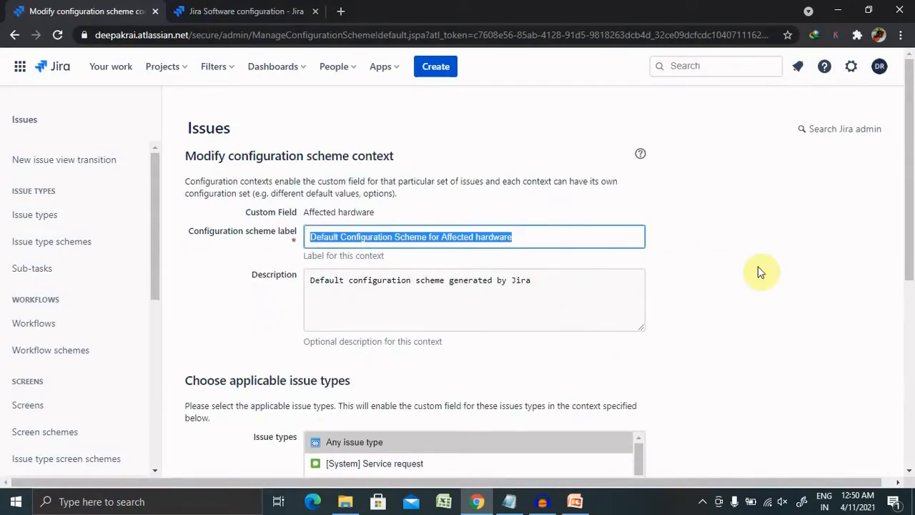
drag(910, 193, 910, 300)
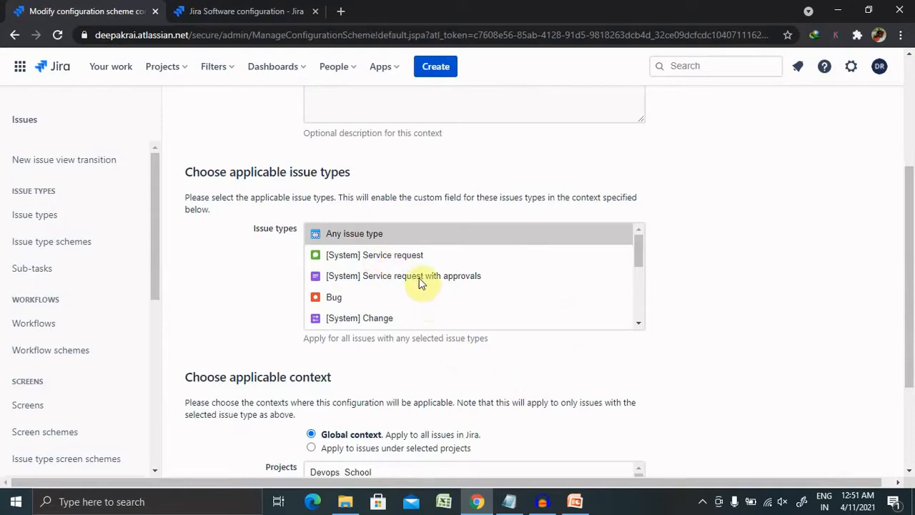
drag(909, 286, 911, 380)
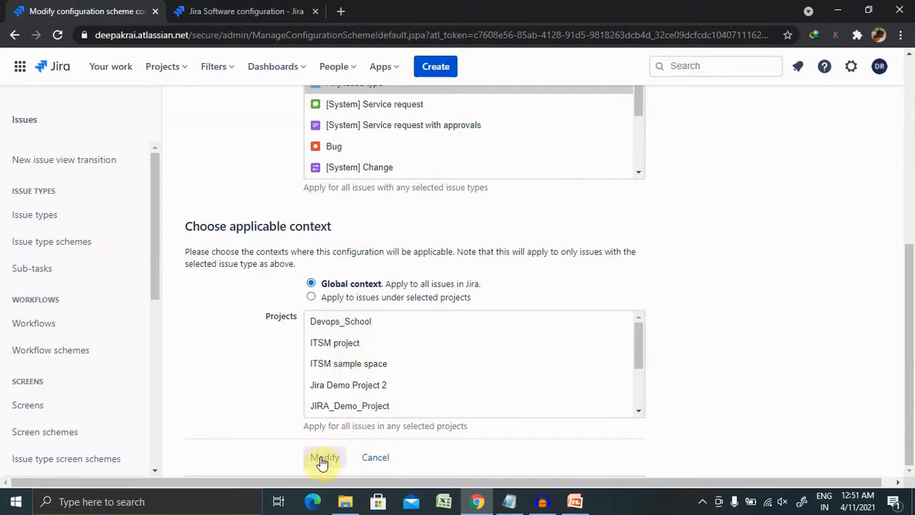
click(379, 459)
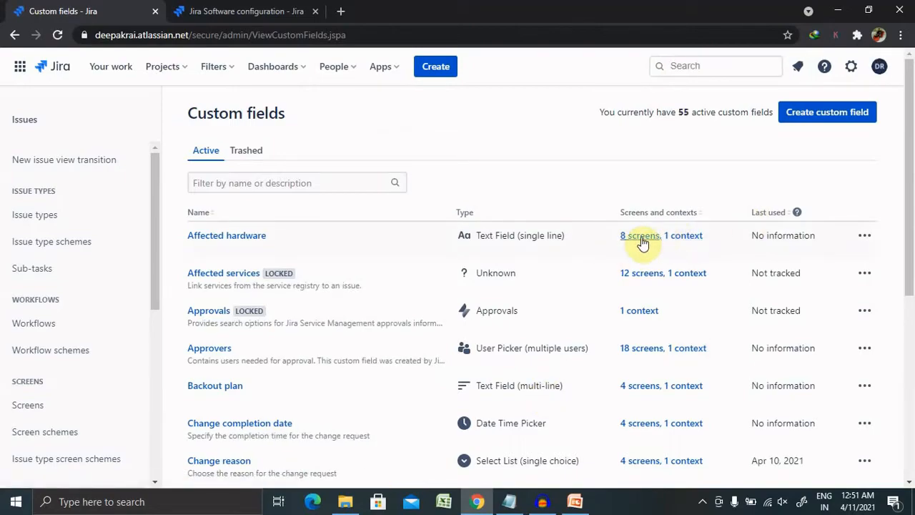
Examine the ITSAMPLE Incident Create Issue Screen associated with the Affected hardware field and return to the custom fields list.
click(641, 237)
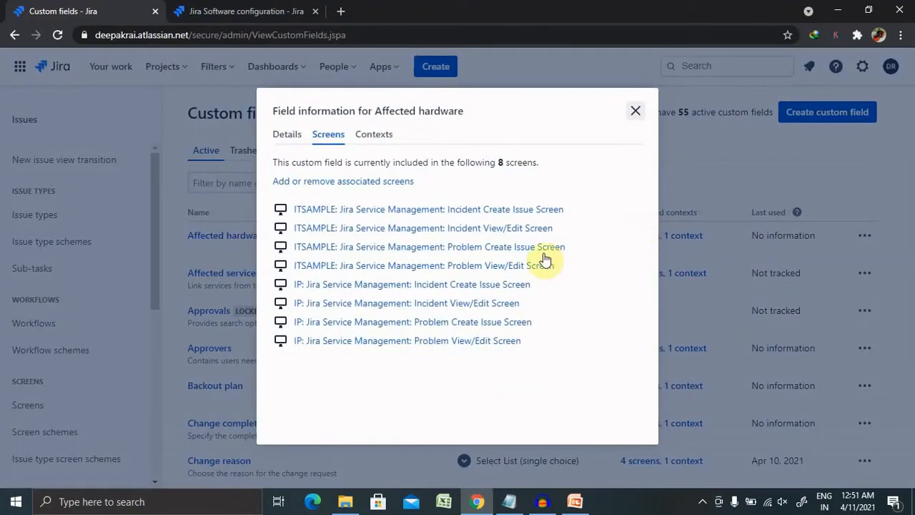
click(375, 211)
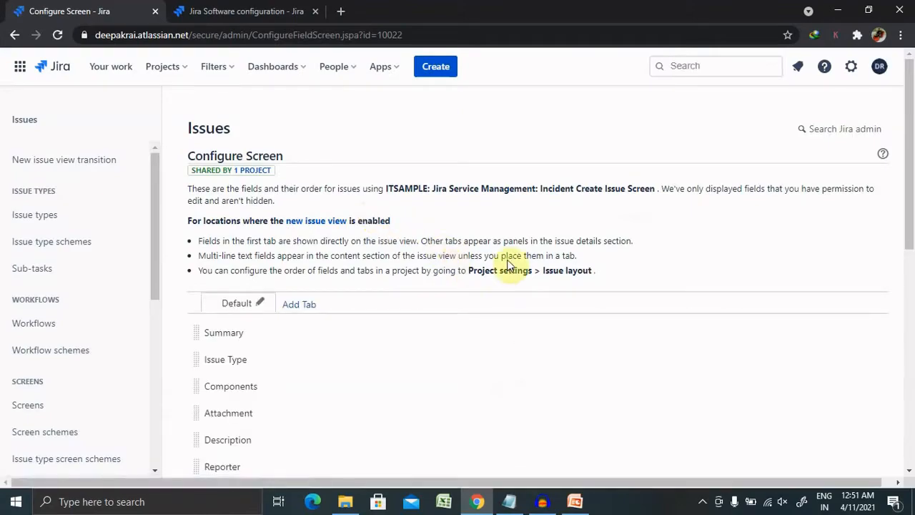
drag(908, 180, 907, 297)
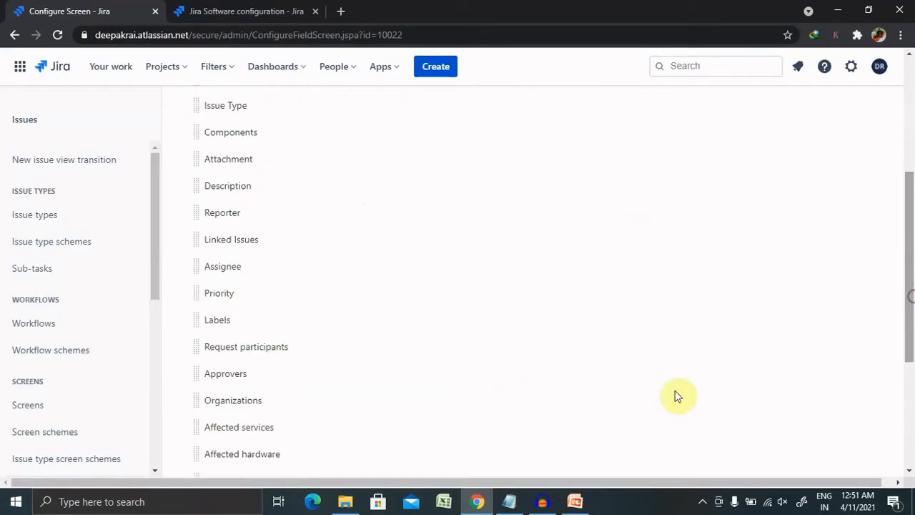
drag(153, 270, 164, 378)
click(37, 271)
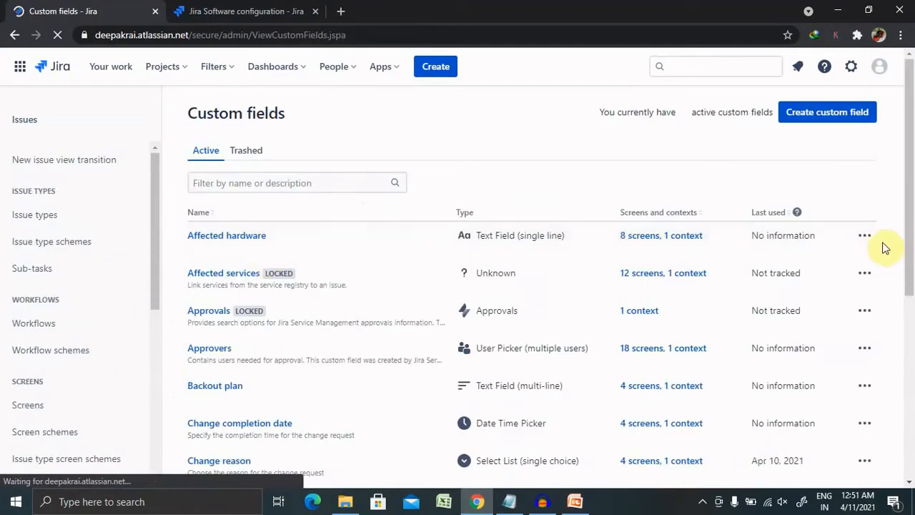
Check the actions available for the Affected hardware field and view the trashed custom fields before returning to the active ones.
click(865, 236)
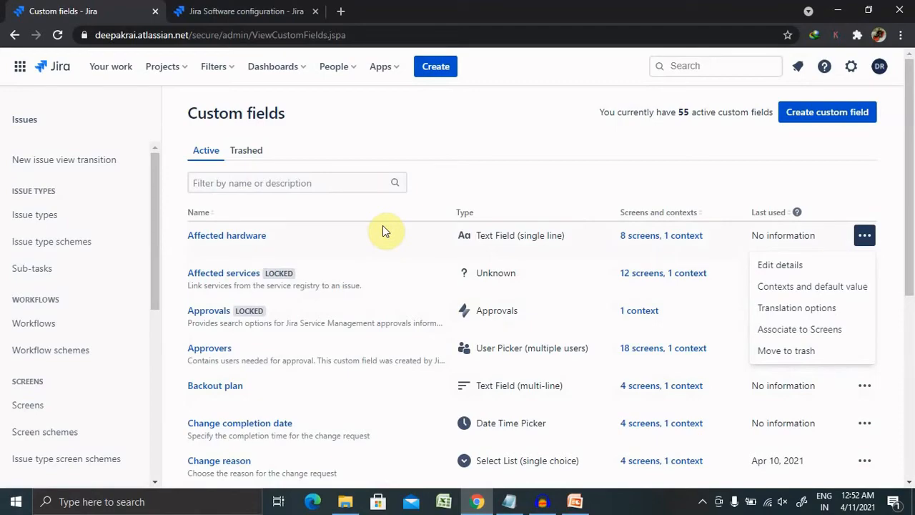
click(246, 151)
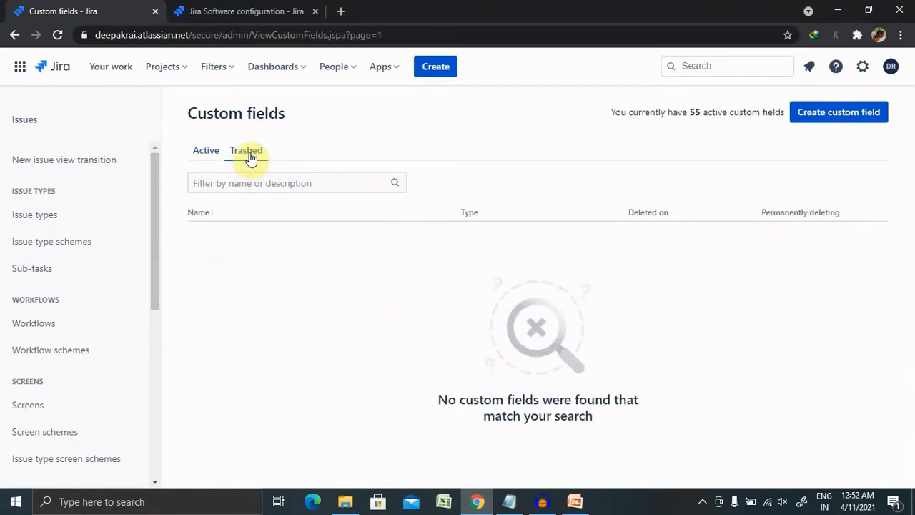
click(211, 153)
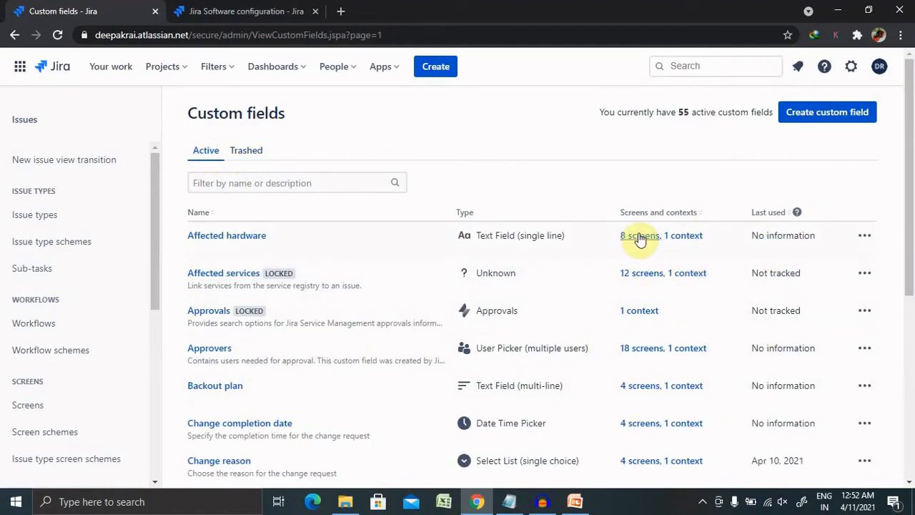
Examine the contexts and details of the locked Epic Link field and close its field information.
drag(910, 246, 913, 510)
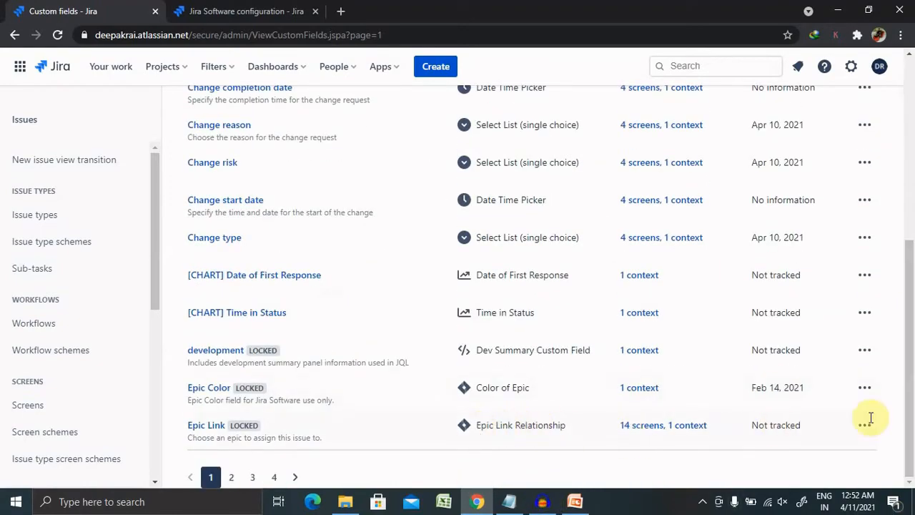
click(680, 425)
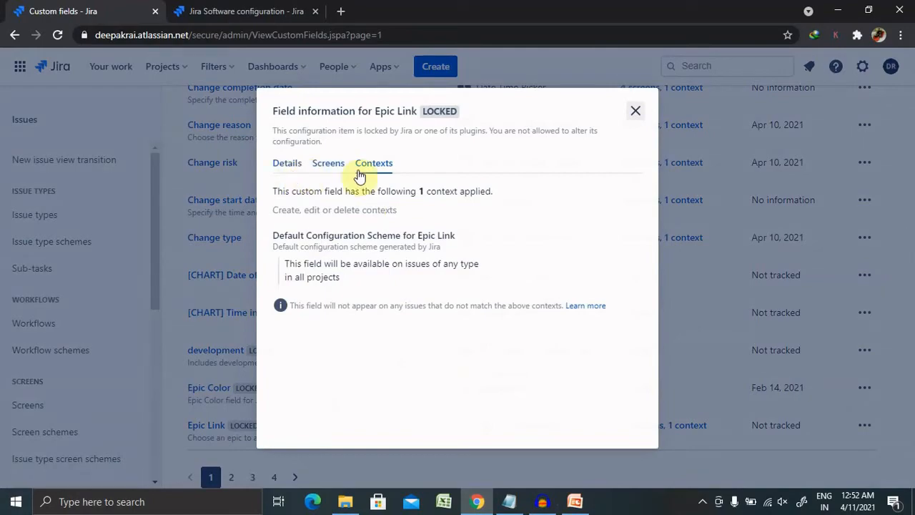
click(287, 163)
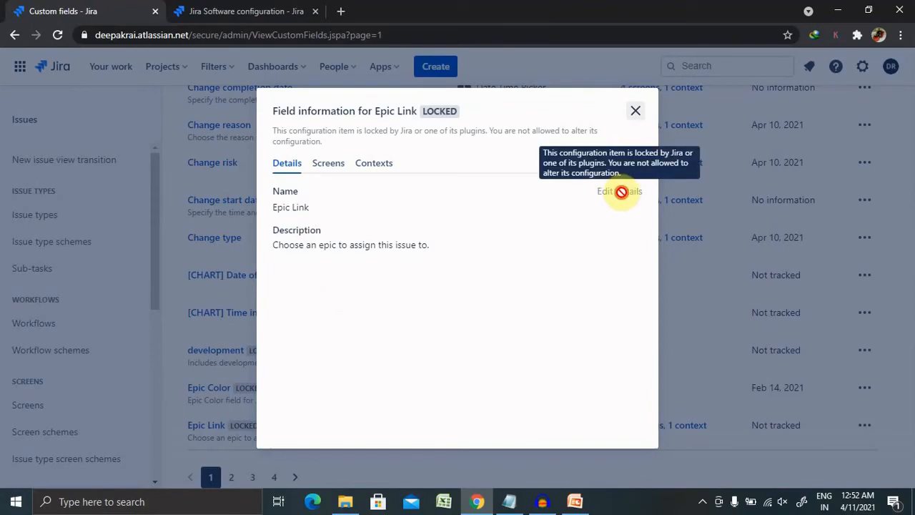
click(636, 113)
drag(909, 327, 909, 281)
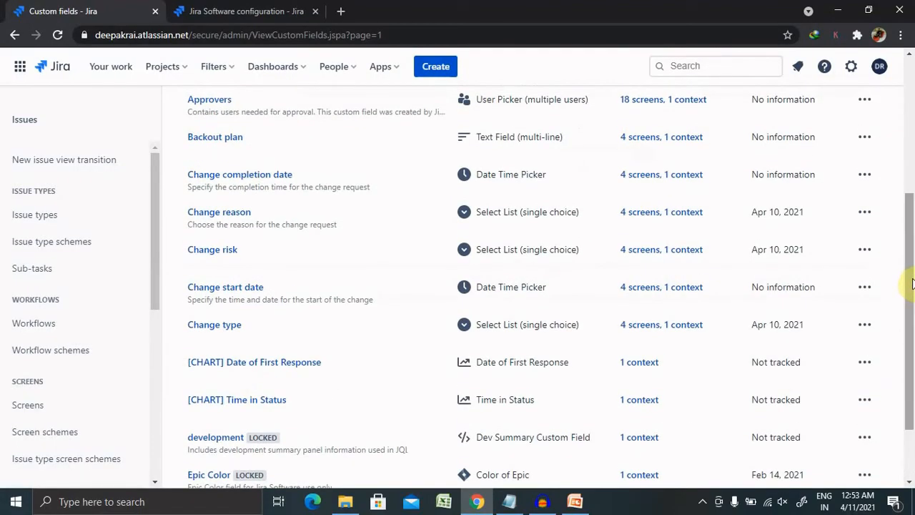
Examine the contexts, associated screens and details of the Change type field, and close its field information.
click(687, 326)
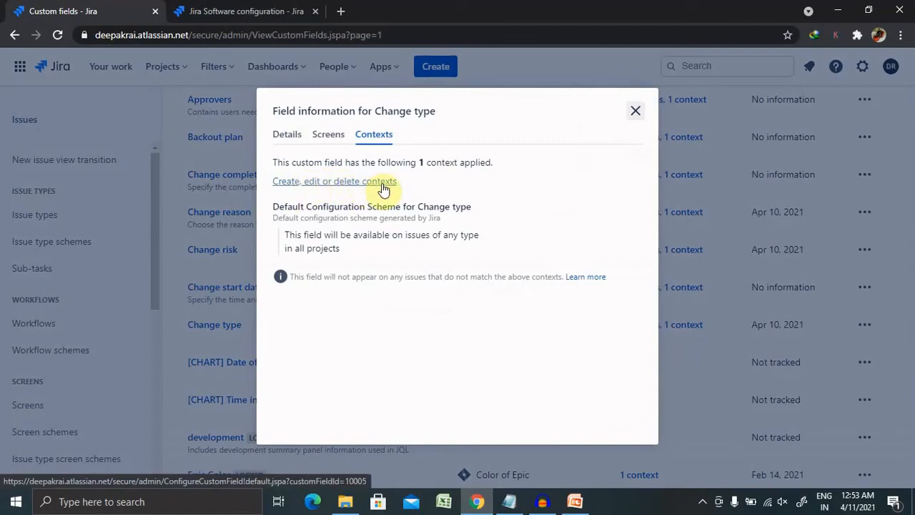
click(328, 135)
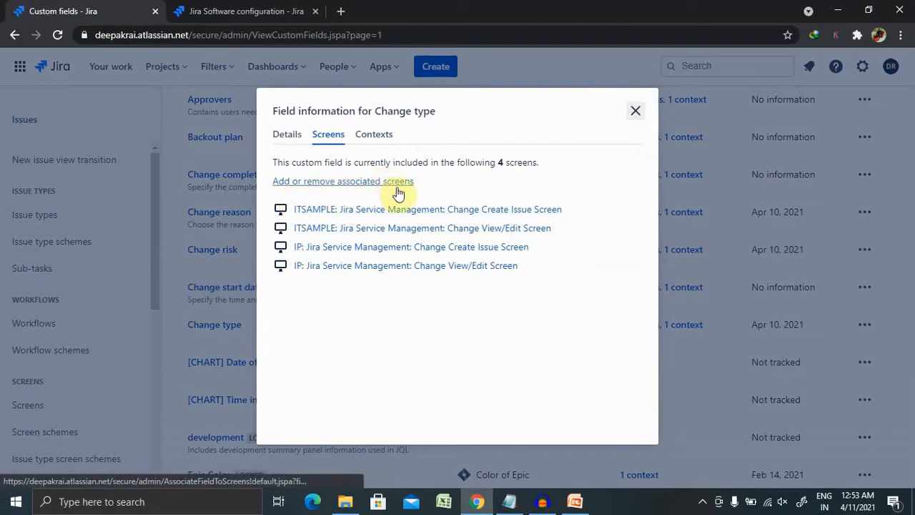
click(279, 142)
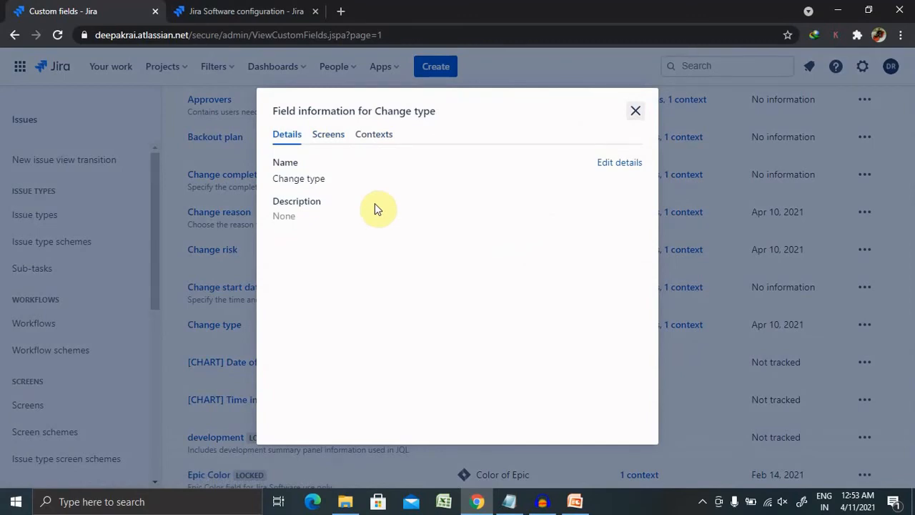
click(634, 110)
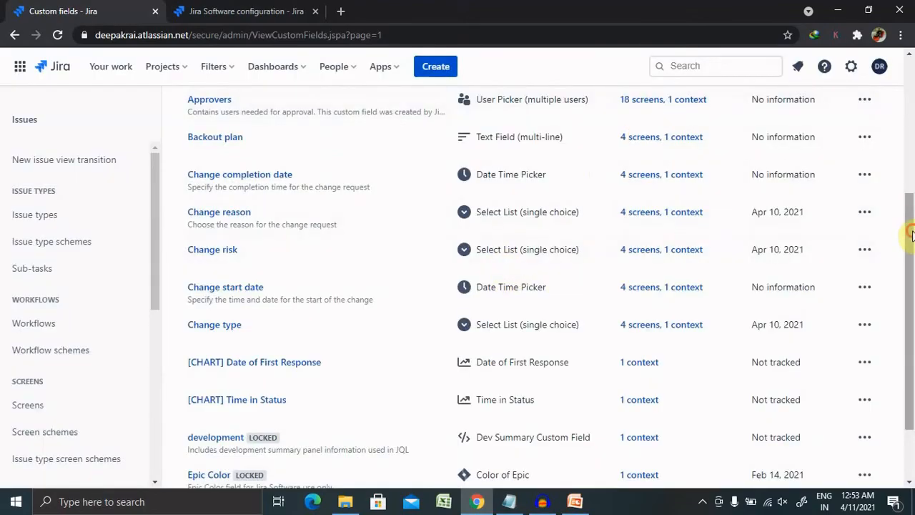
Return to the start of the custom fields list, switch to the PowerPoint presentation and show its closing Thank You slide.
drag(908, 225, 912, 100)
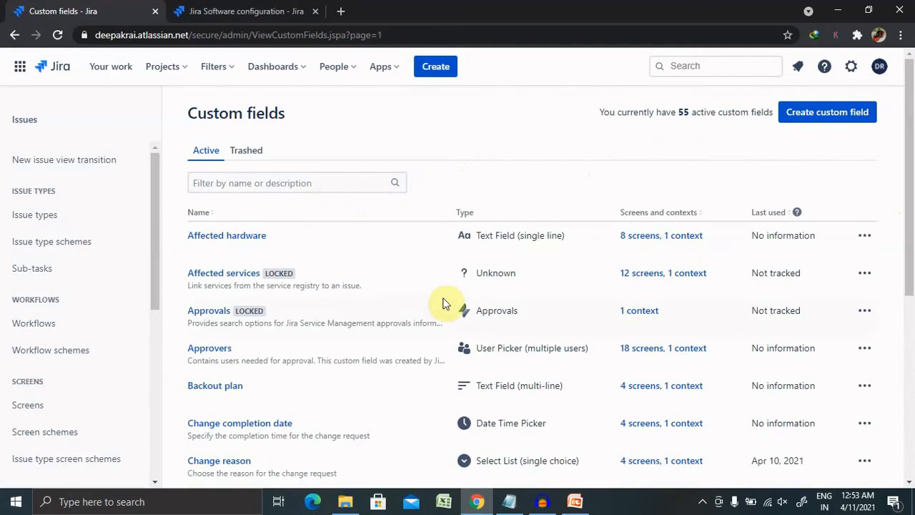
click(576, 503)
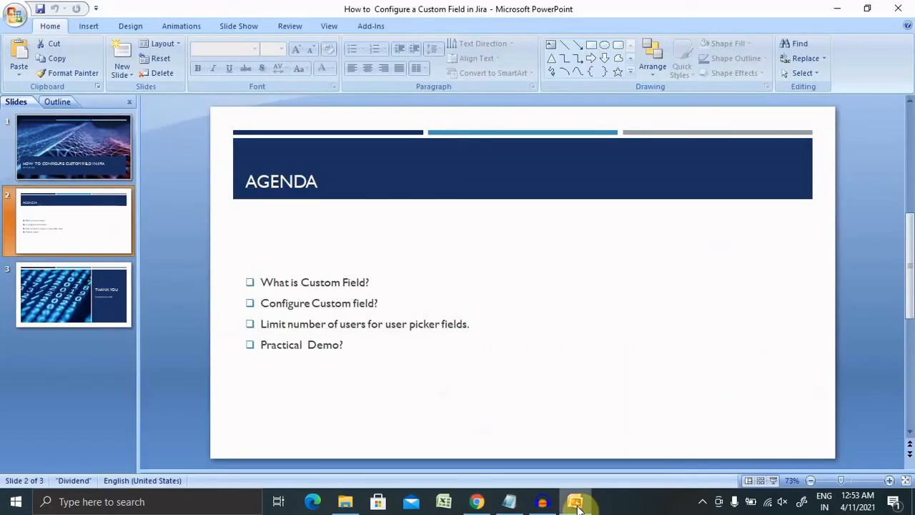
click(84, 303)
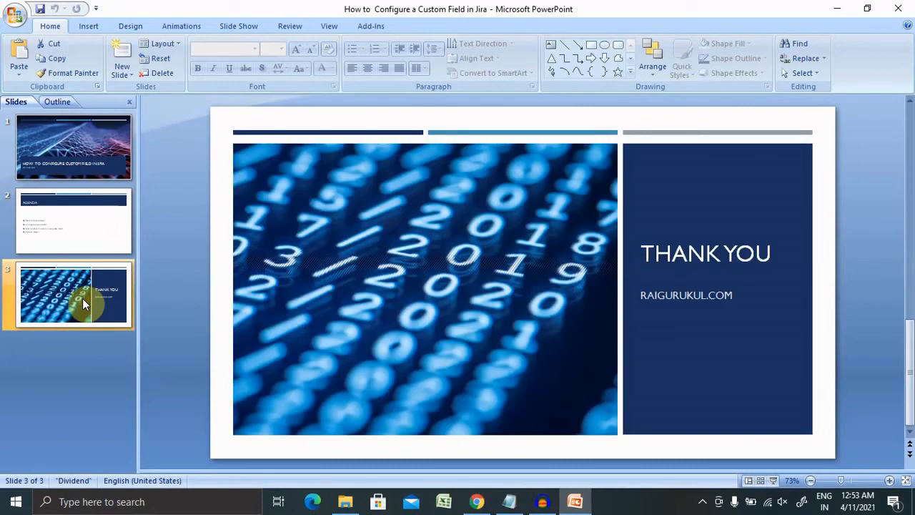